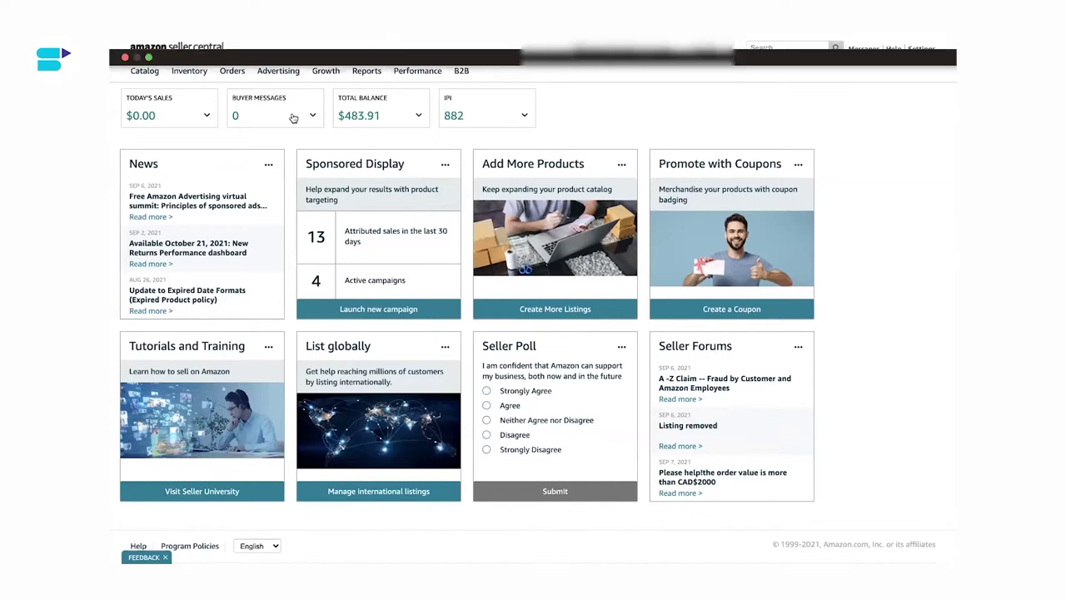
Step: Open the A+ Content Manager under Advertising and start creating new A+ content
mouse_move(282, 79)
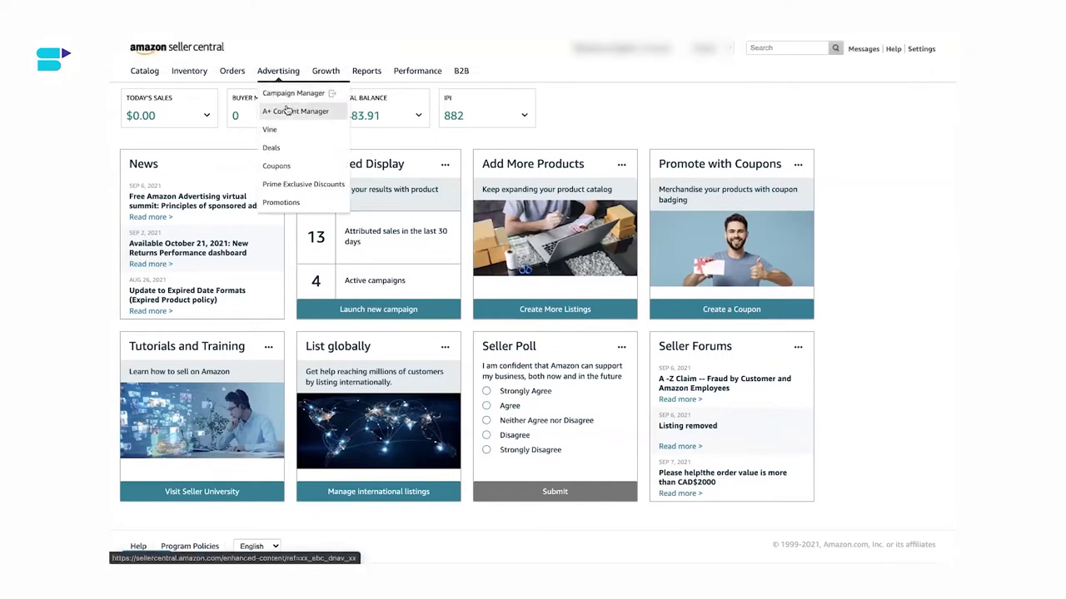
click(288, 111)
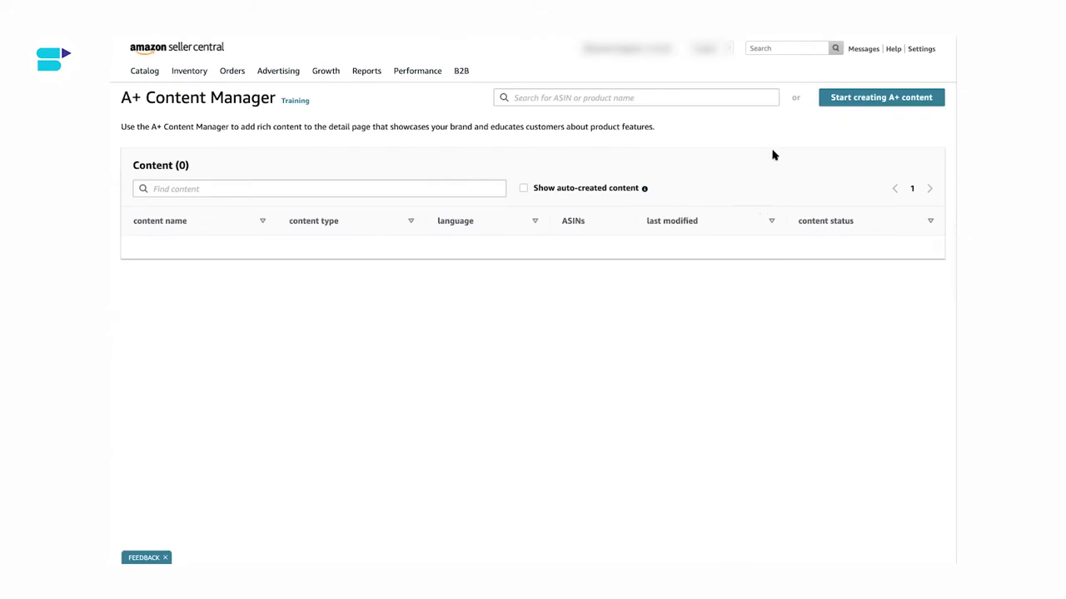
click(879, 103)
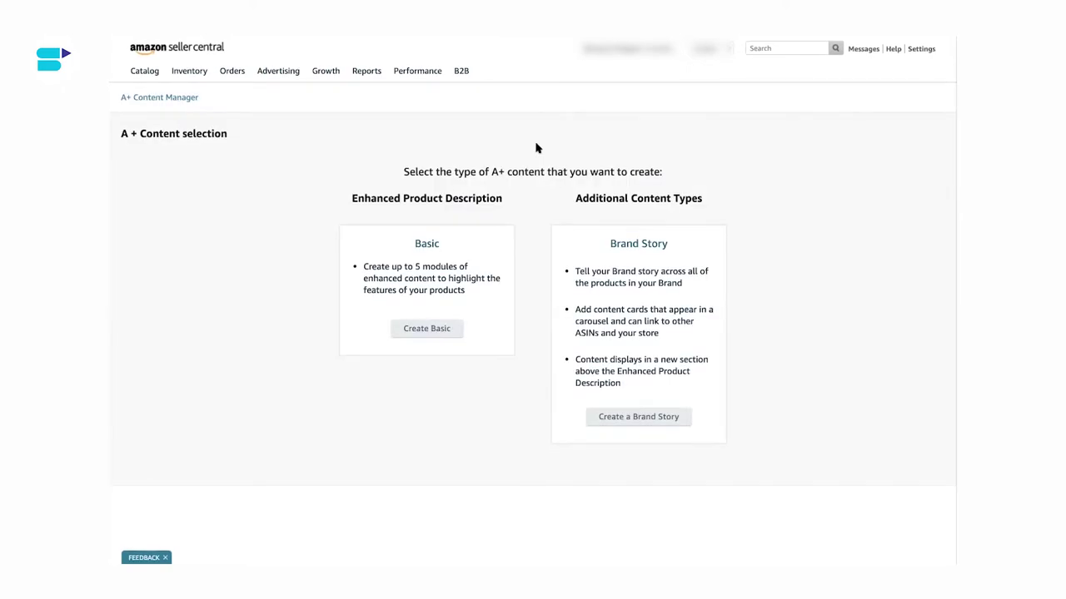
scroll(537, 147, down, 1)
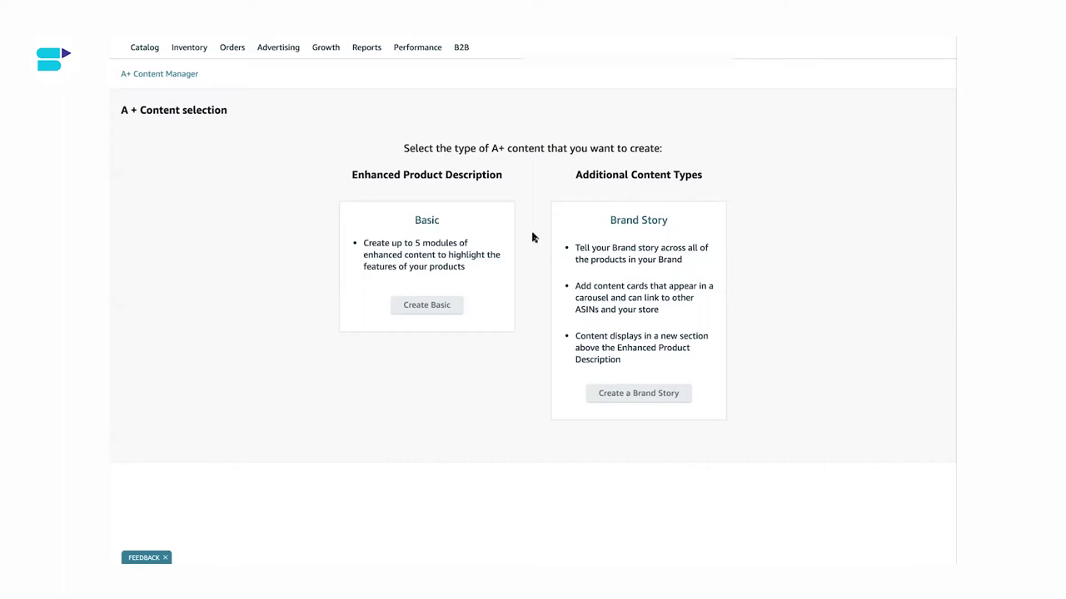
scroll(611, 215, up, 1)
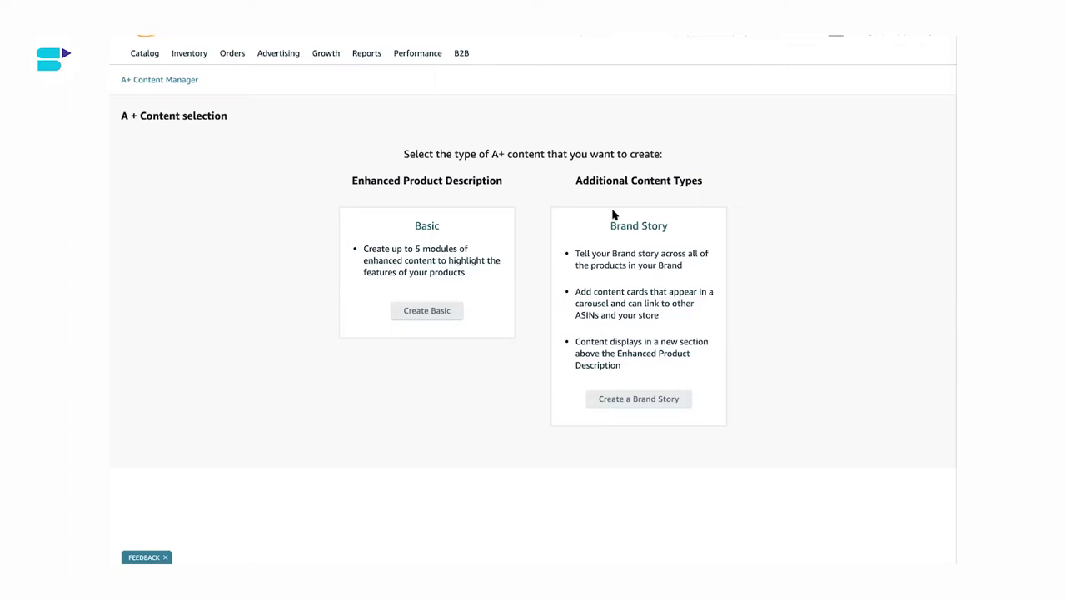
scroll(478, 201, down, 1)
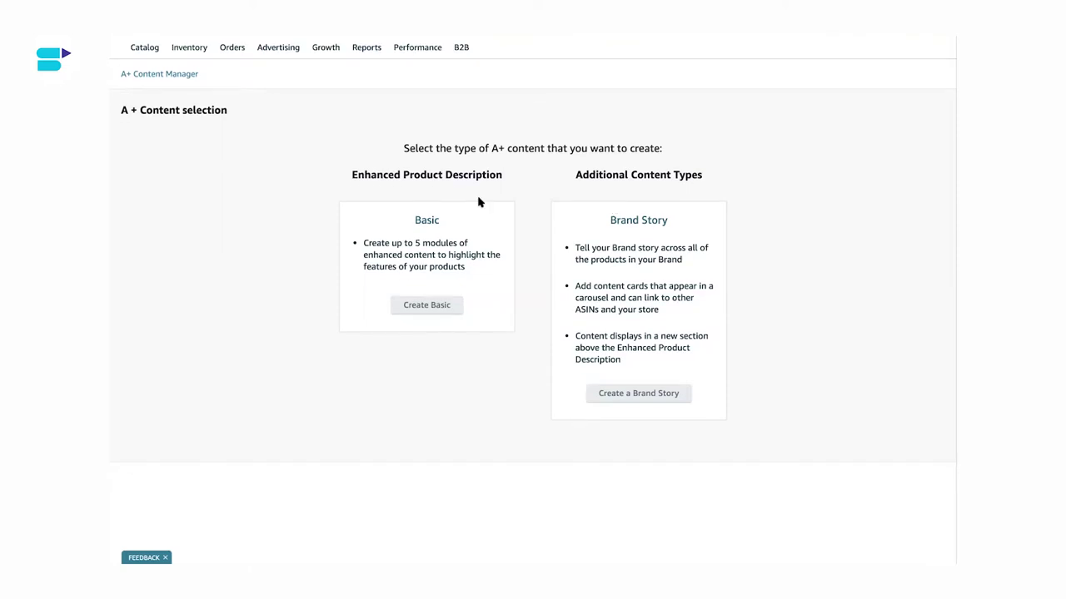
Step: Create a Basic enhanced product description named 'Demo 1' and show the module templates
click(427, 305)
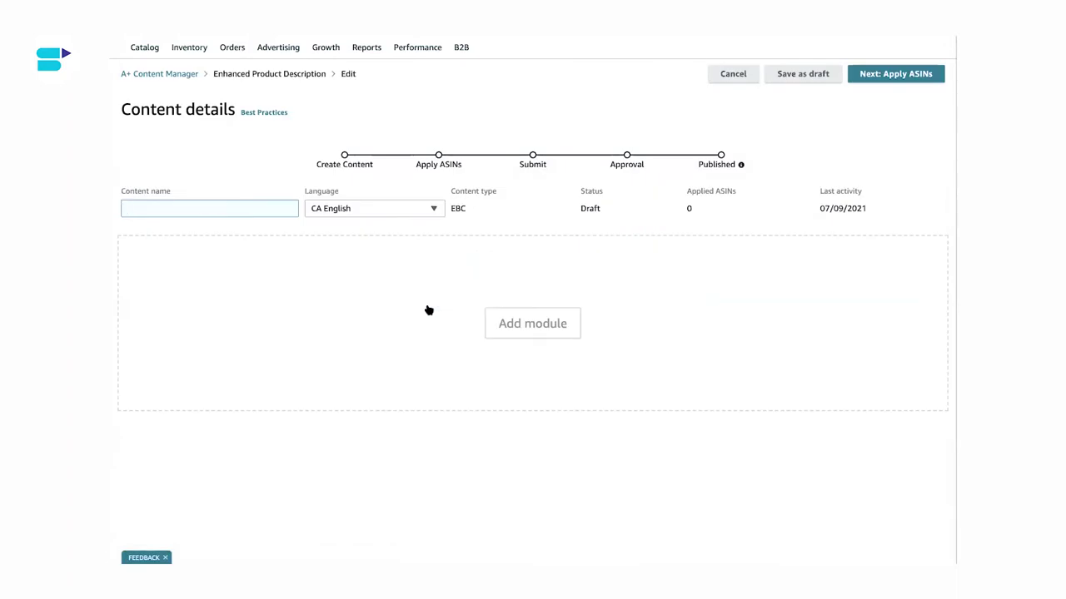
scroll(427, 310, down, 1)
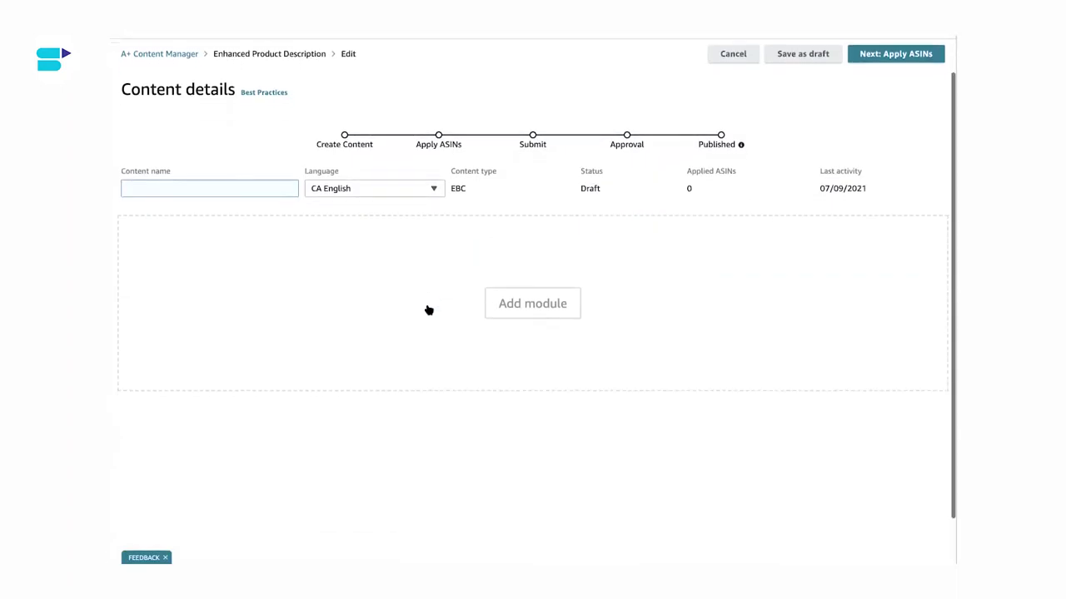
scroll(427, 309, up, 2)
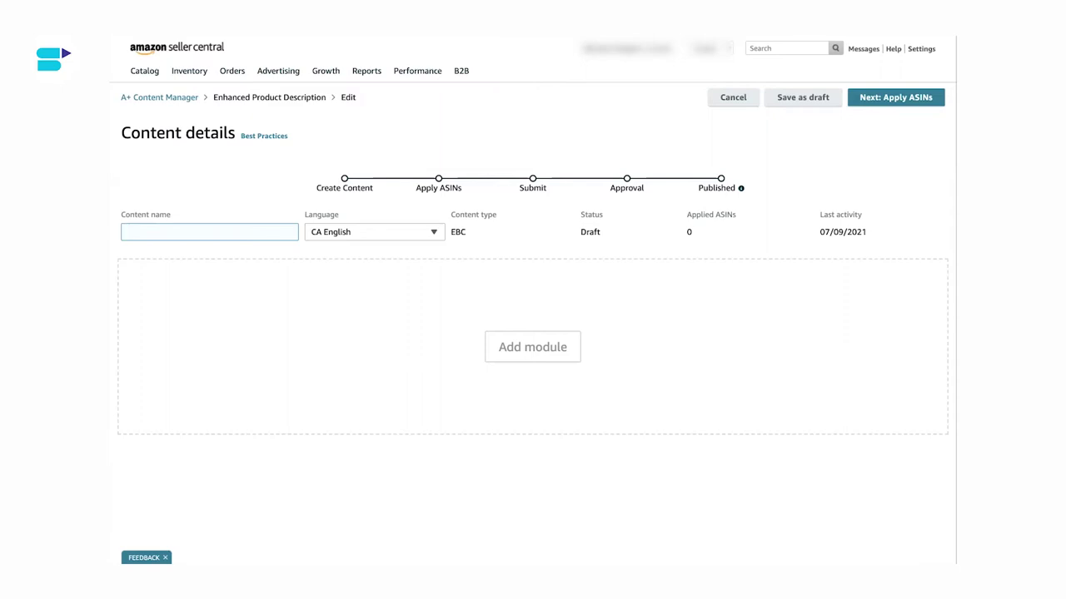
text(Demo 1)
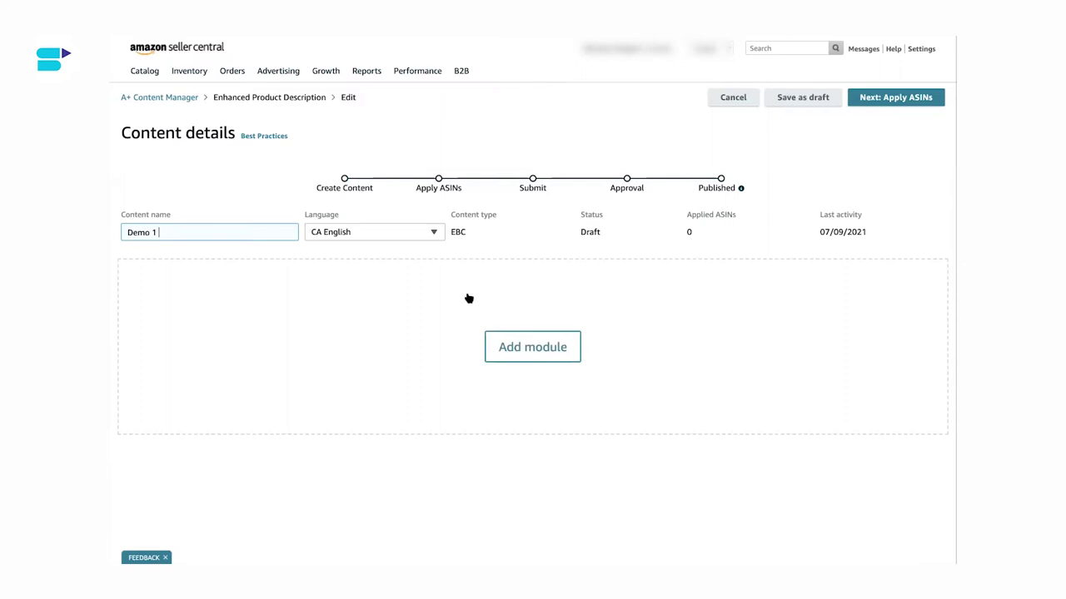
click(534, 356)
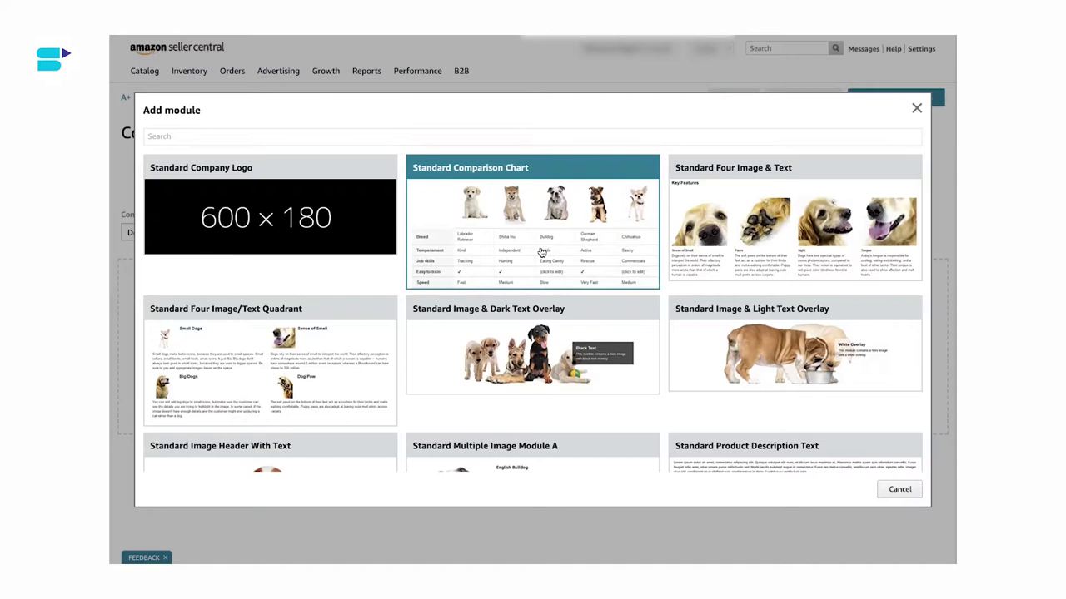
Step: Add a Standard Multiple Image Module A to the Demo 1 draft
scroll(542, 251, down, 2)
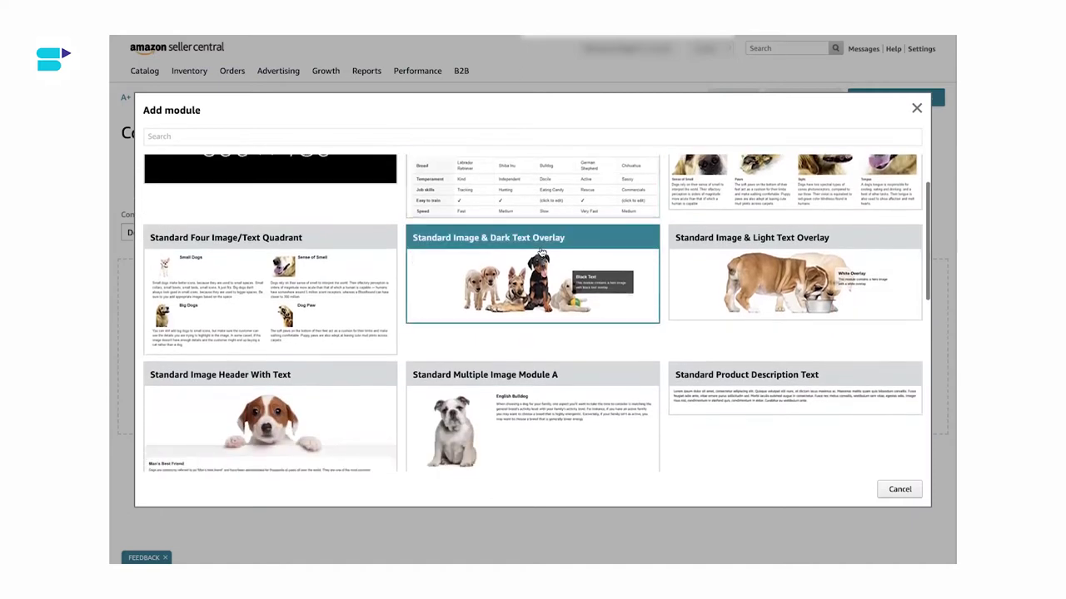
scroll(542, 251, down, 4)
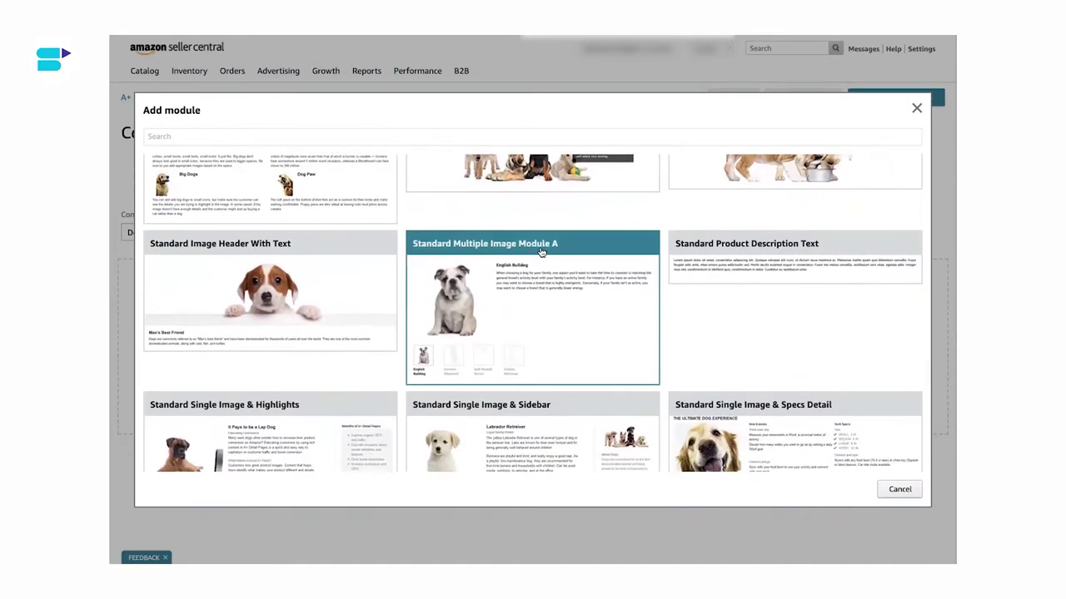
click(542, 252)
scroll(577, 257, down, 2)
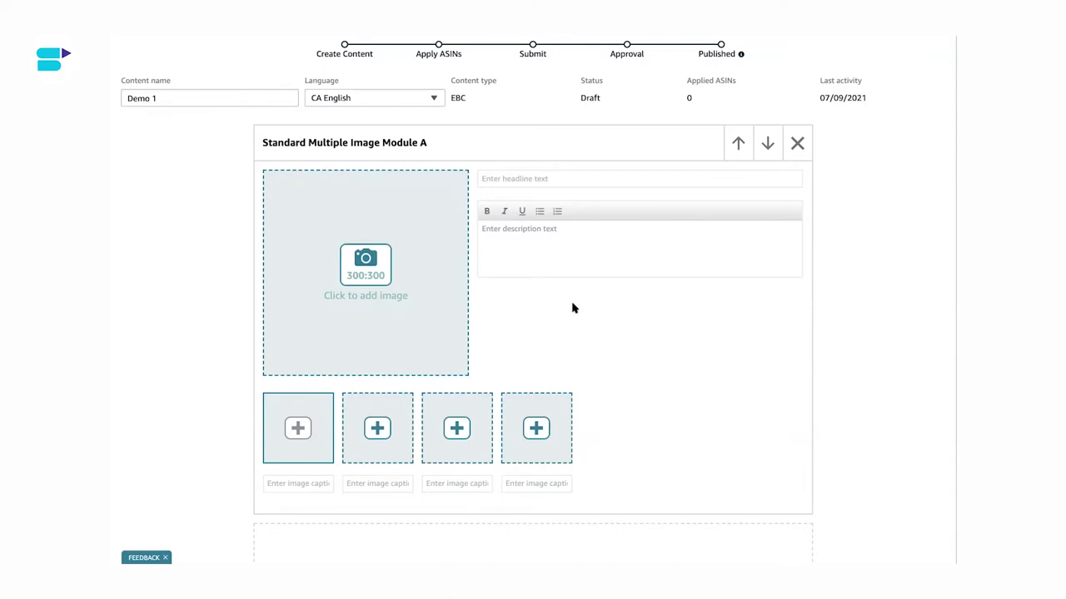
scroll(572, 308, up, 2)
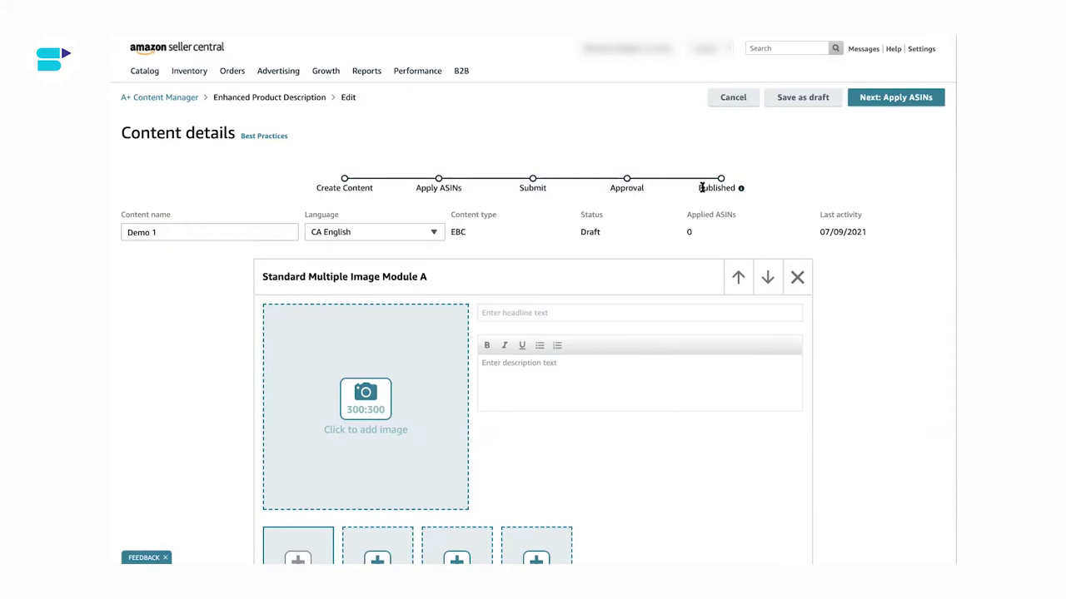
scroll(701, 188, down, 2)
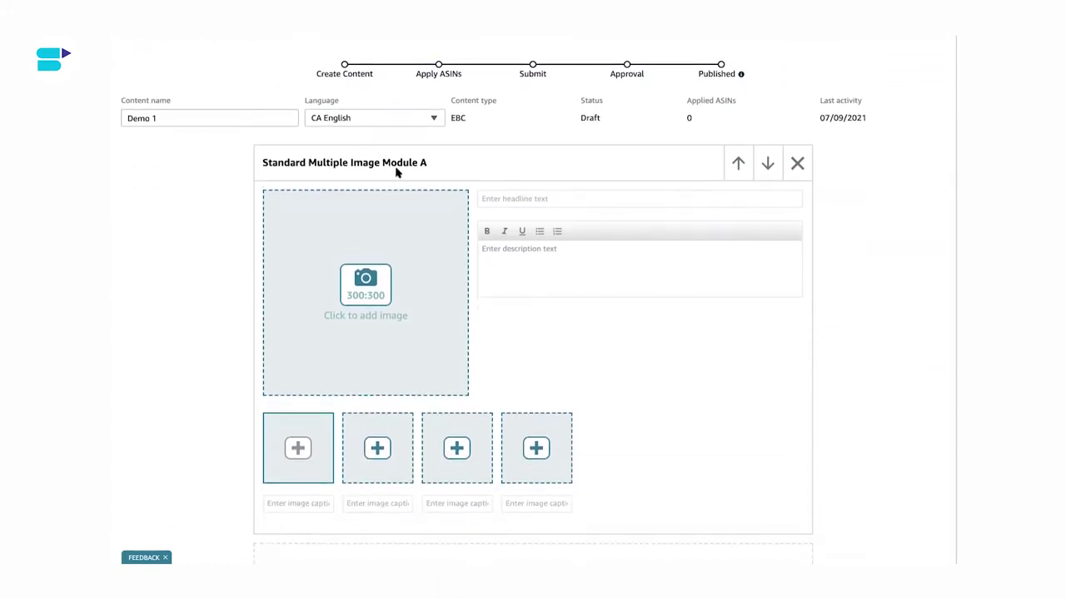
scroll(526, 175, down, 1)
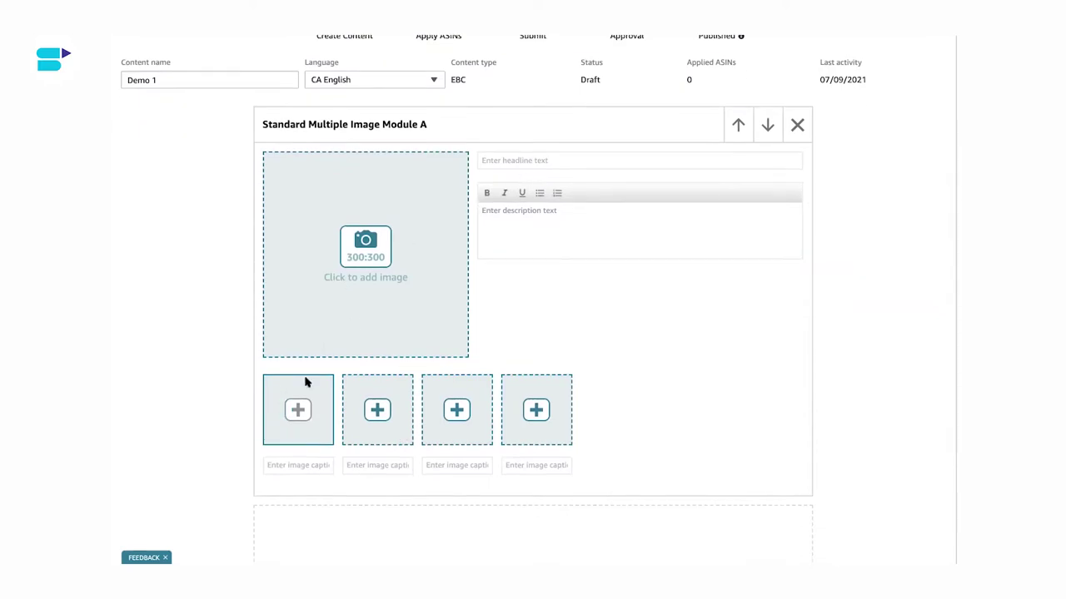
scroll(594, 332, up, 1)
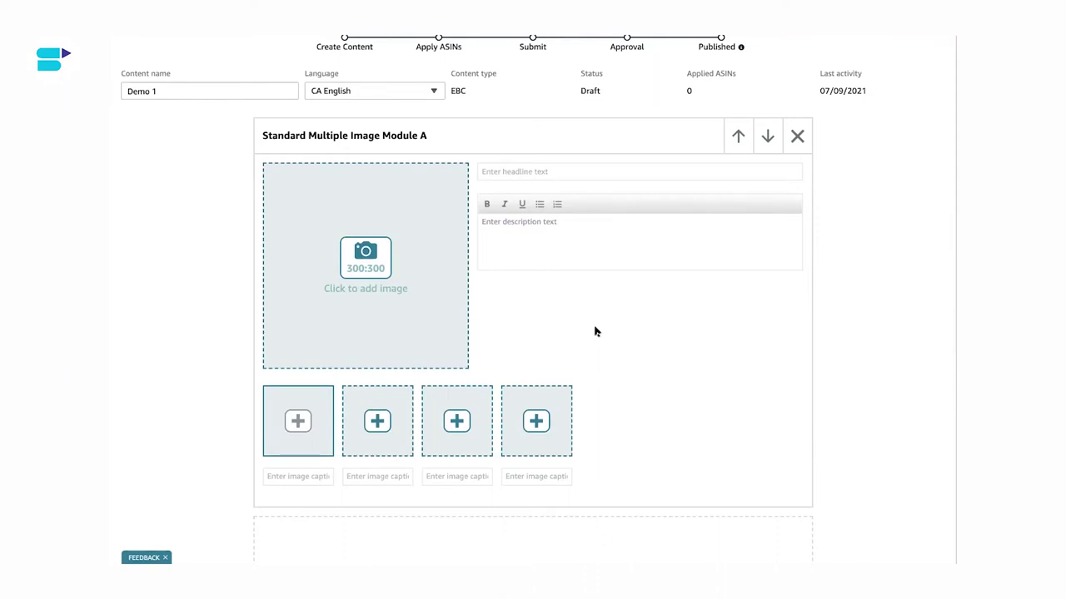
scroll(594, 331, up, 1)
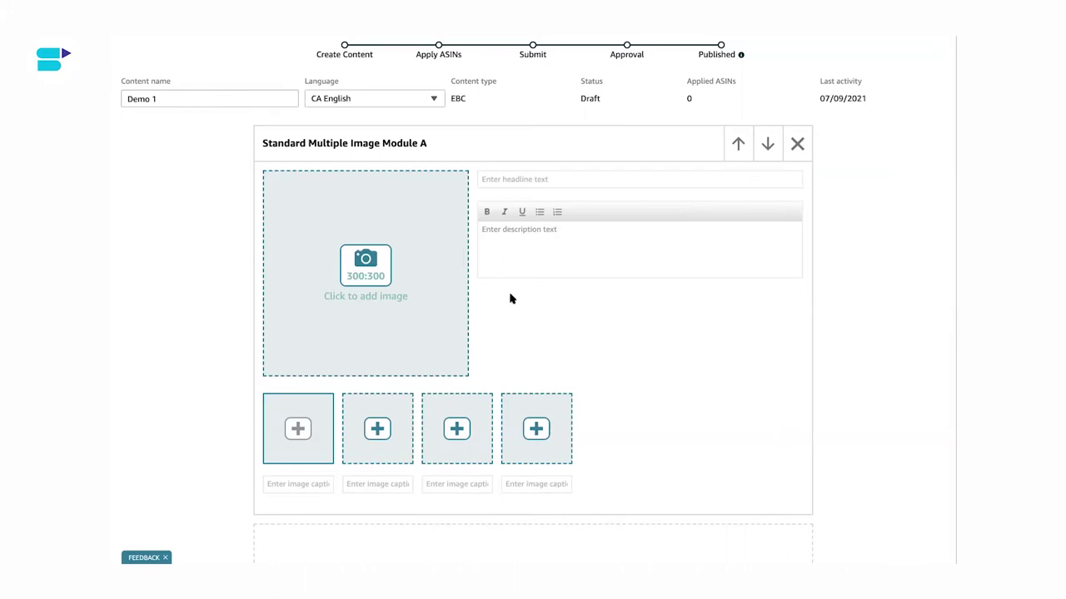
scroll(604, 290, down, 3)
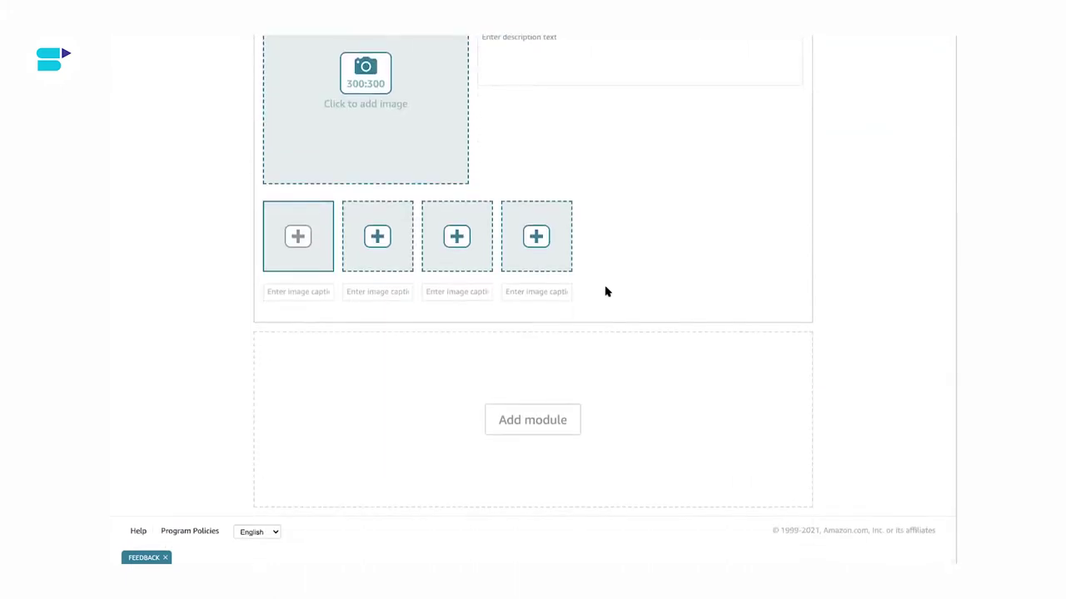
Step: Add a Standard Single Image & Specs Detail module after Module A
click(557, 409)
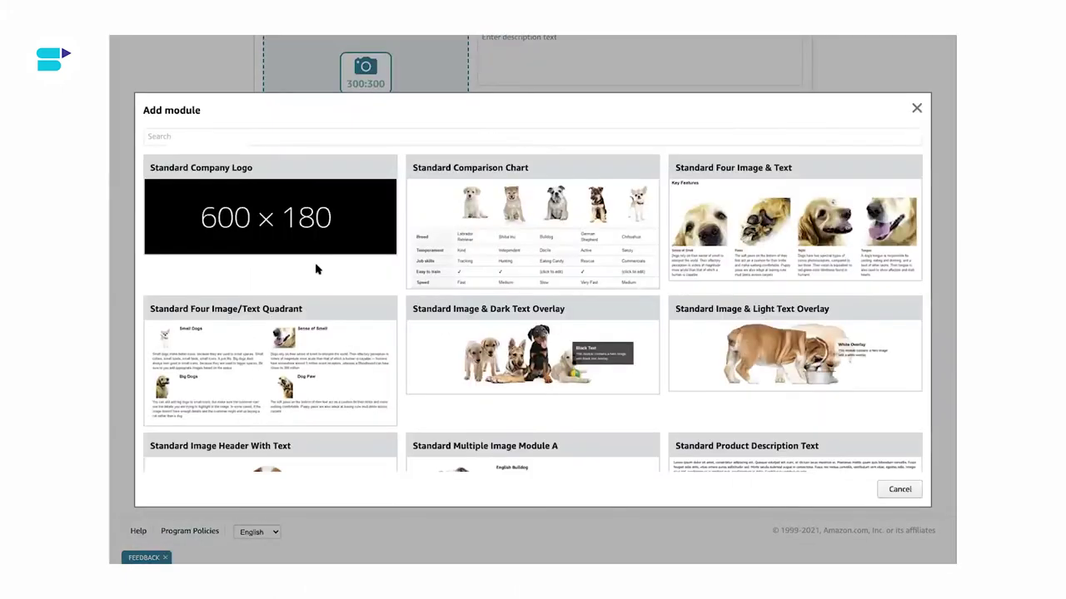
scroll(269, 202, down, 1)
scroll(268, 202, up, 1)
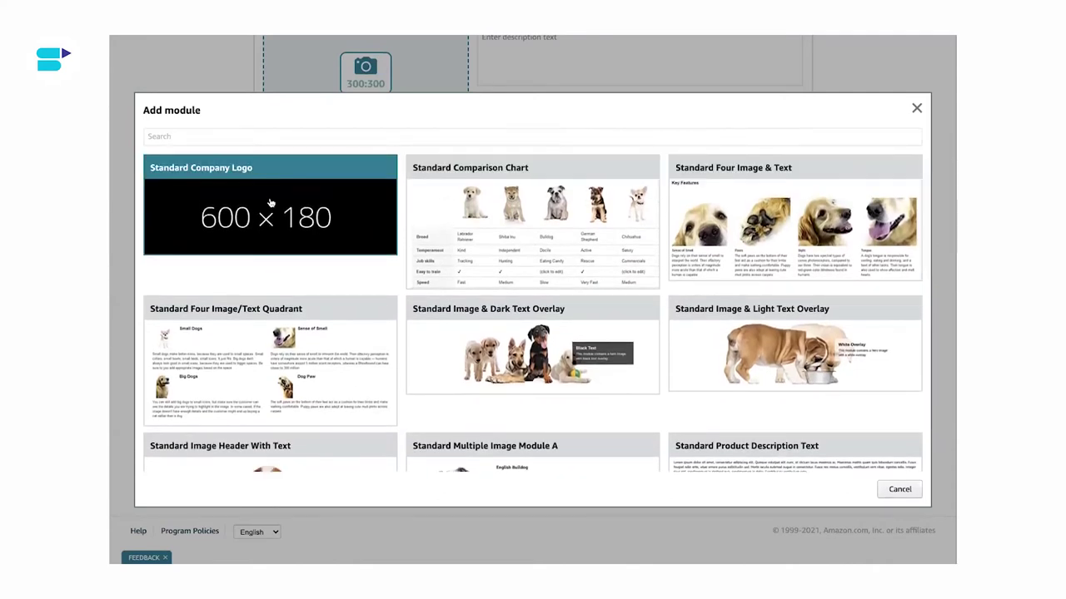
scroll(581, 308, down, 5)
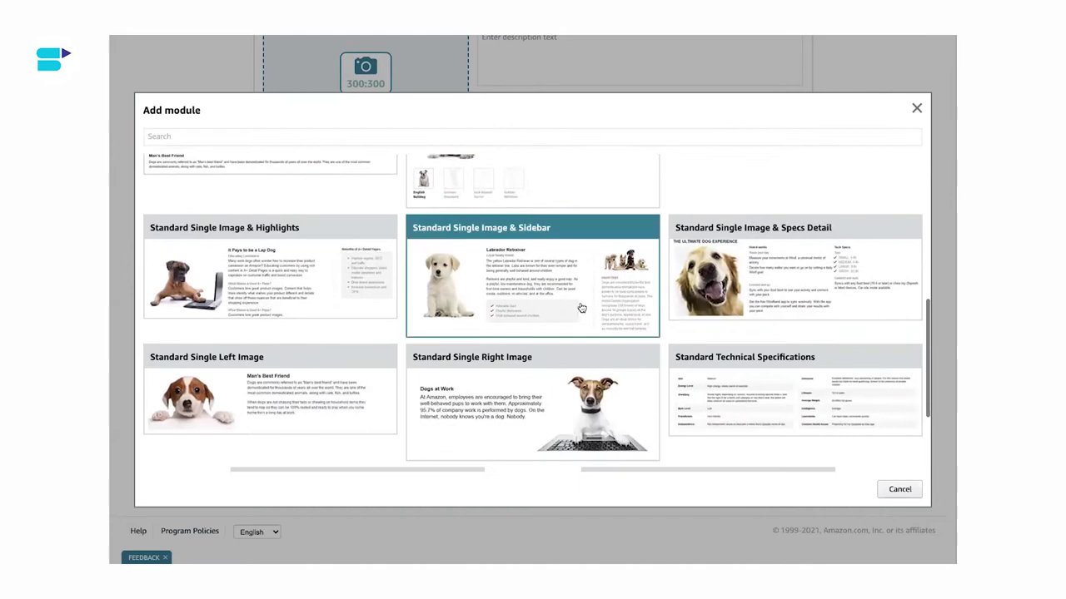
click(752, 290)
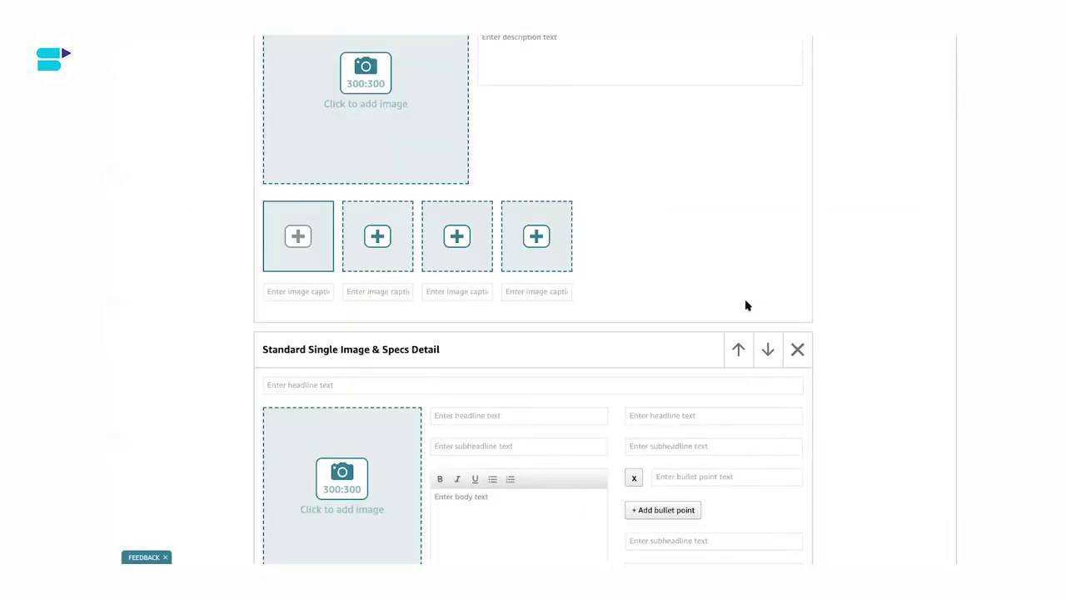
scroll(746, 306, down, 15)
scroll(746, 305, up, 15)
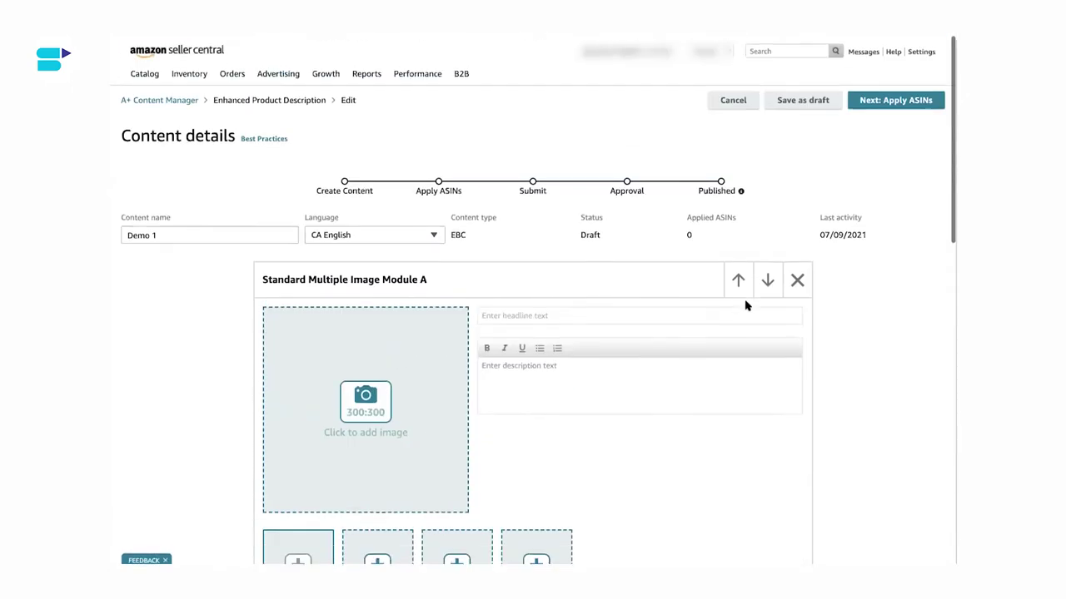
scroll(746, 305, down, 2)
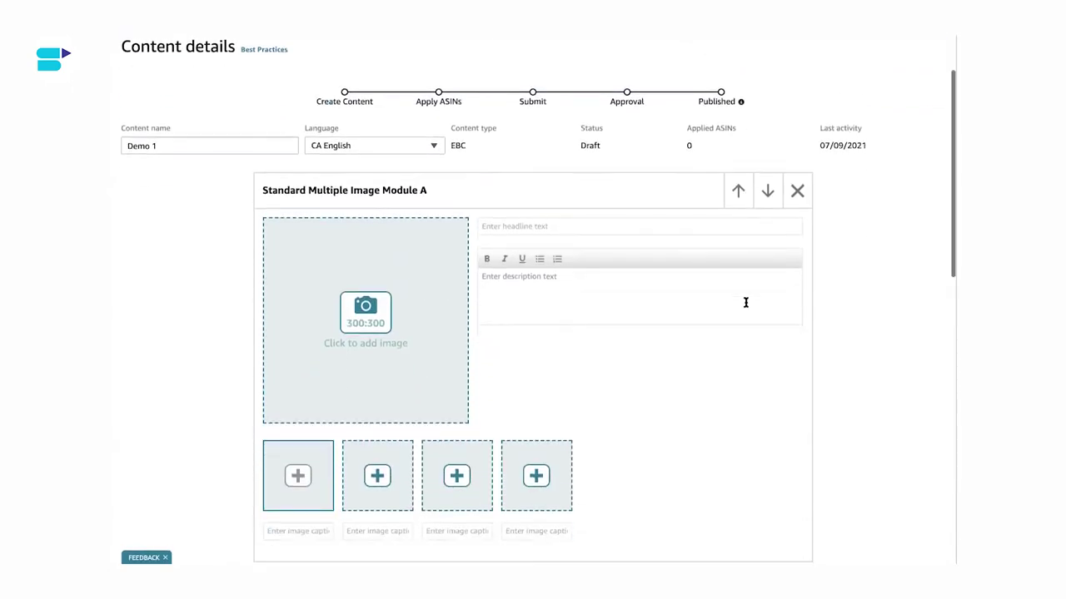
scroll(403, 380, up, 2)
Step: Upload an image with keyword 'demo' from the Asset library as Module A's main image
click(403, 381)
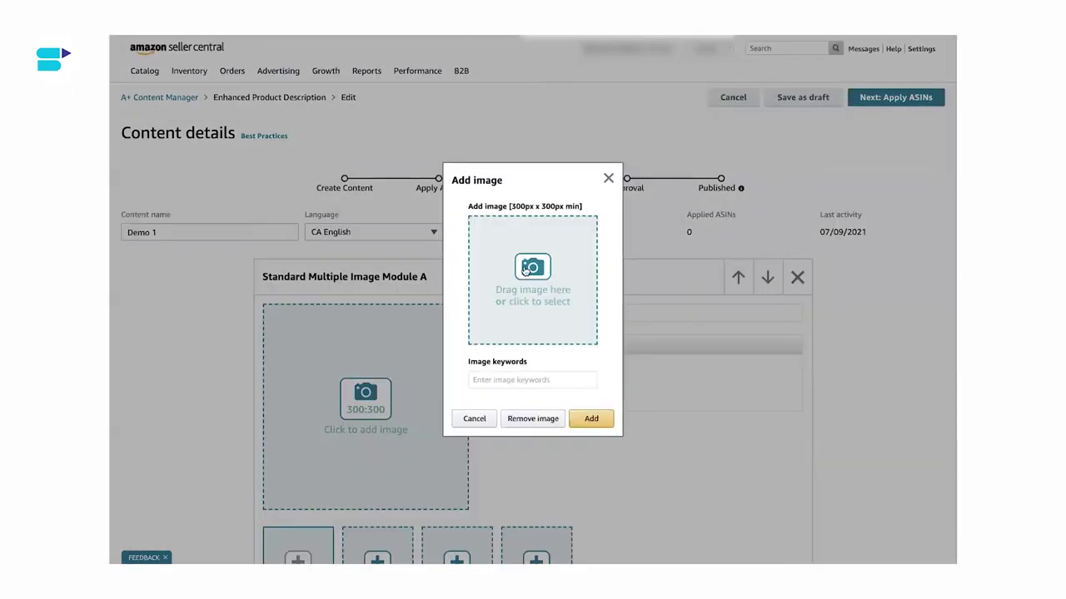
scroll(525, 268, down, 1)
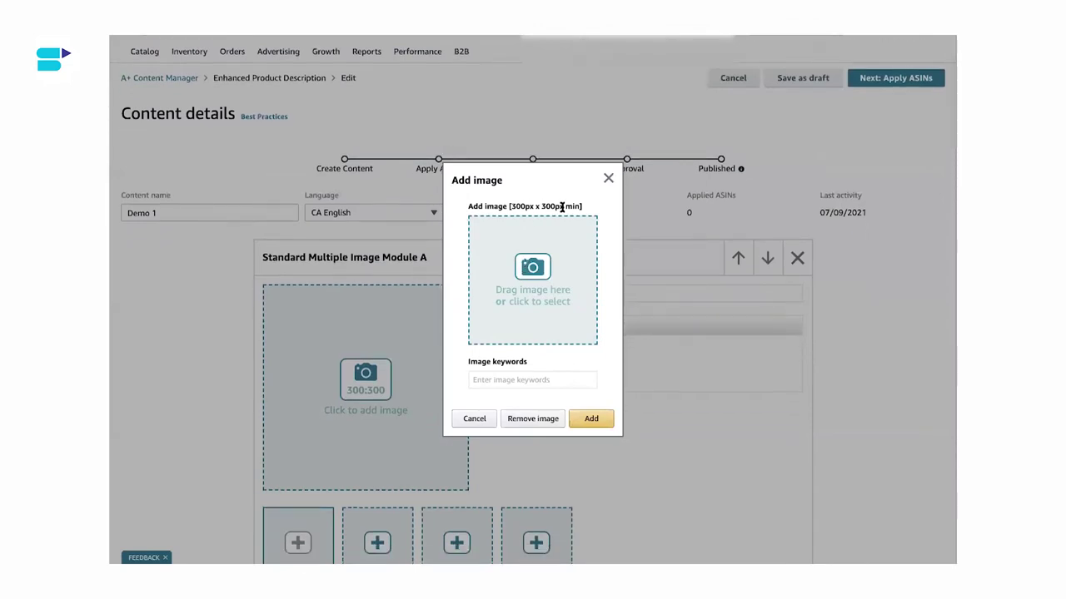
scroll(595, 214, down, 1)
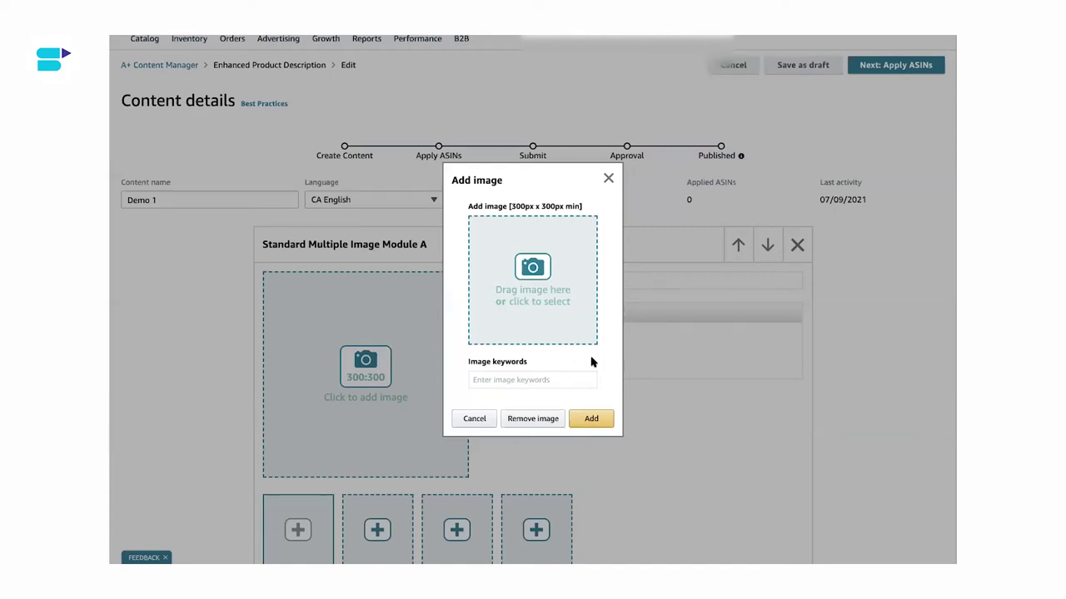
scroll(611, 361, down, 1)
click(542, 379)
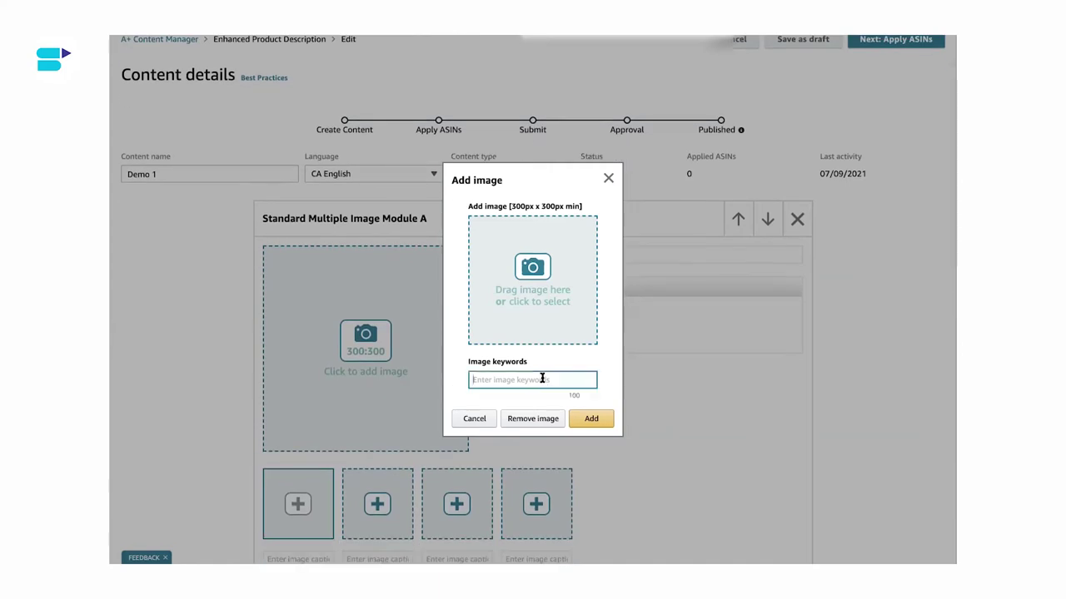
click(527, 251)
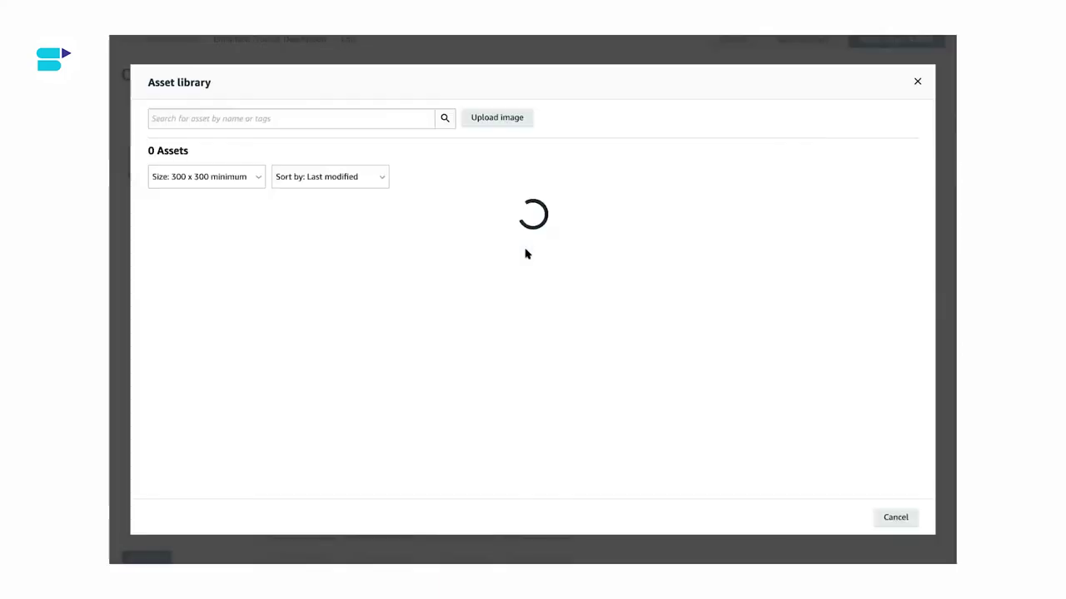
click(507, 118)
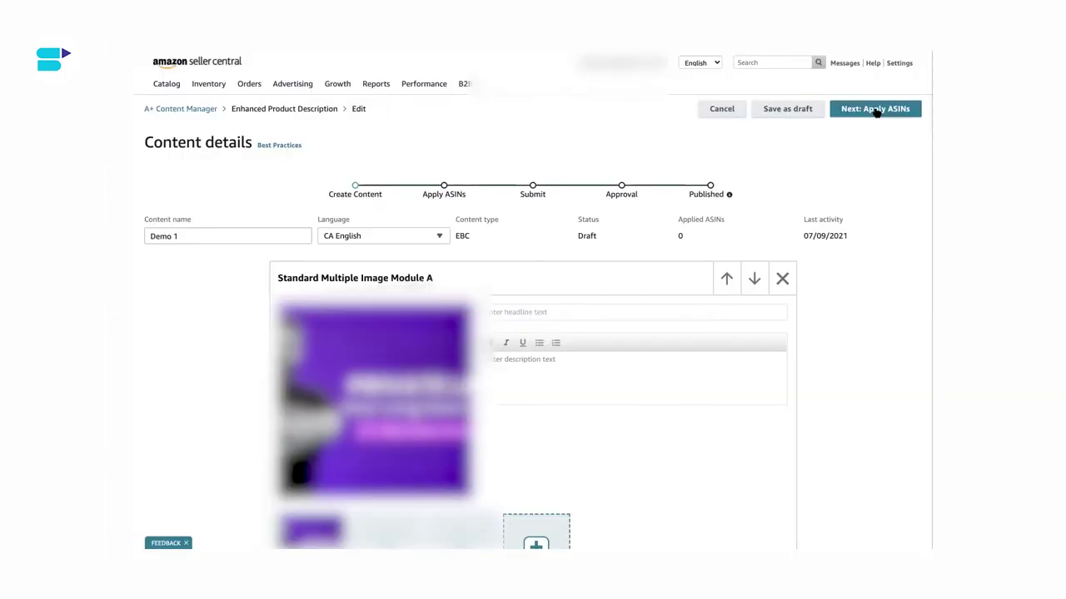
Step: Advance Demo 1 to the Apply ASINs step, leaving no ASINs applied
click(876, 113)
scroll(500, 291, down, 2)
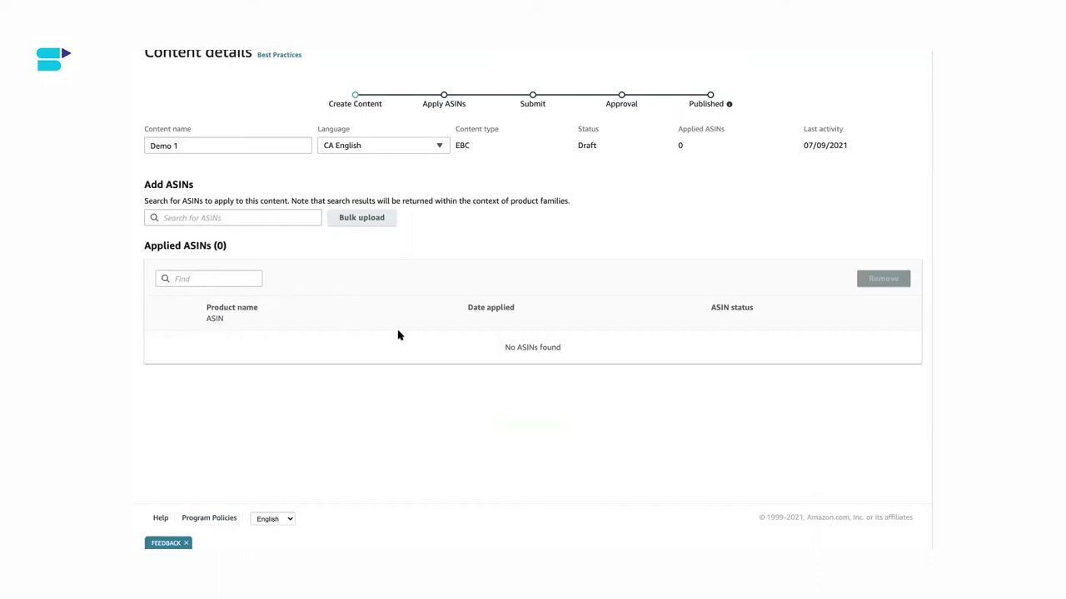
scroll(397, 333, up, 2)
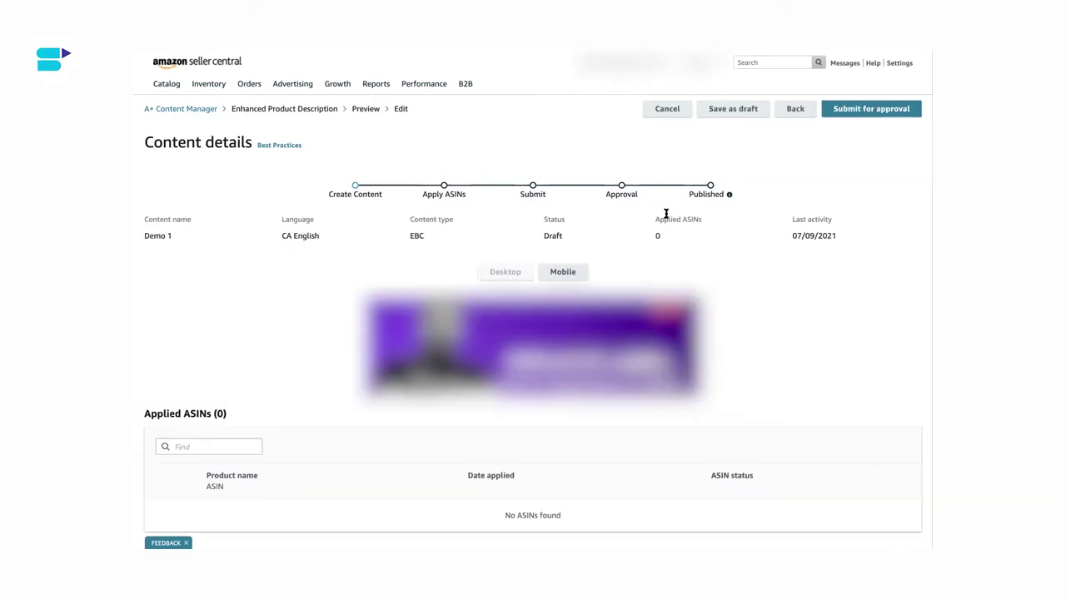
Step: Compare the Demo 1 preview in the mobile and desktop layouts
click(575, 273)
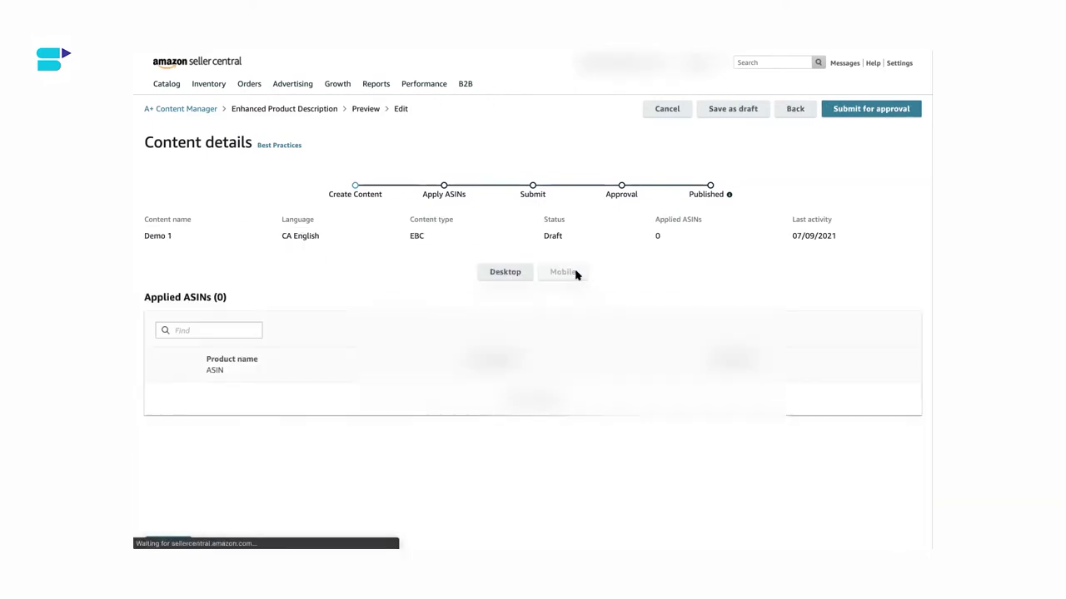
click(524, 268)
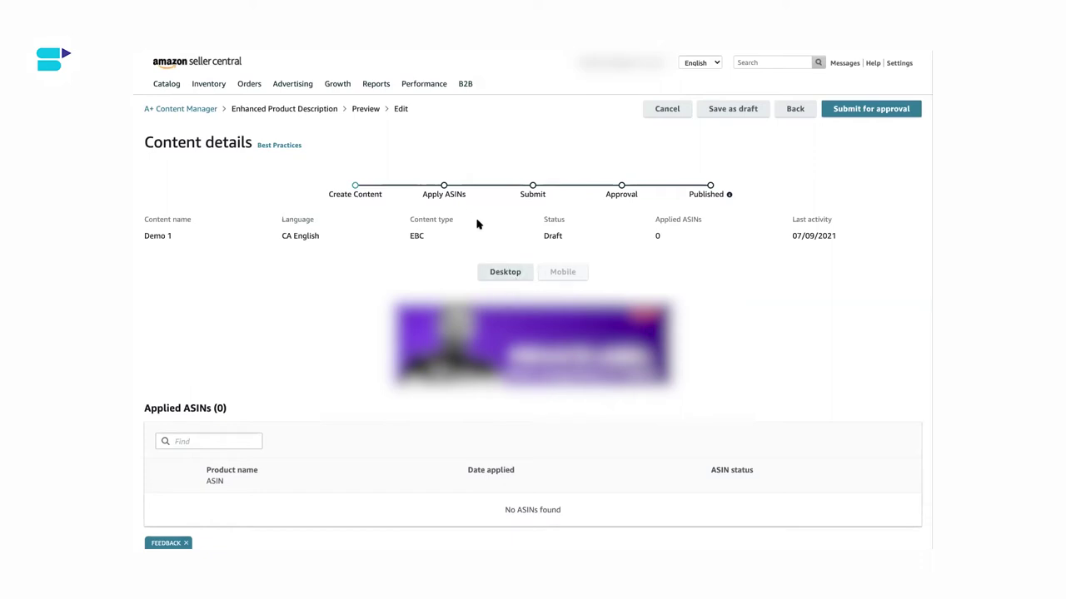
click(492, 269)
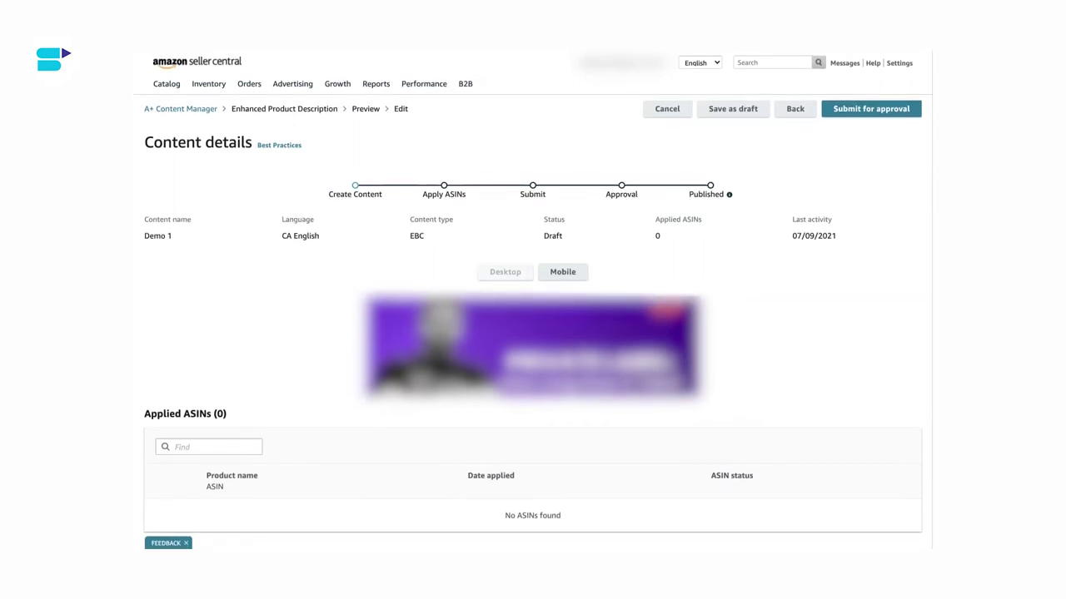
scroll(680, 271, down, 1)
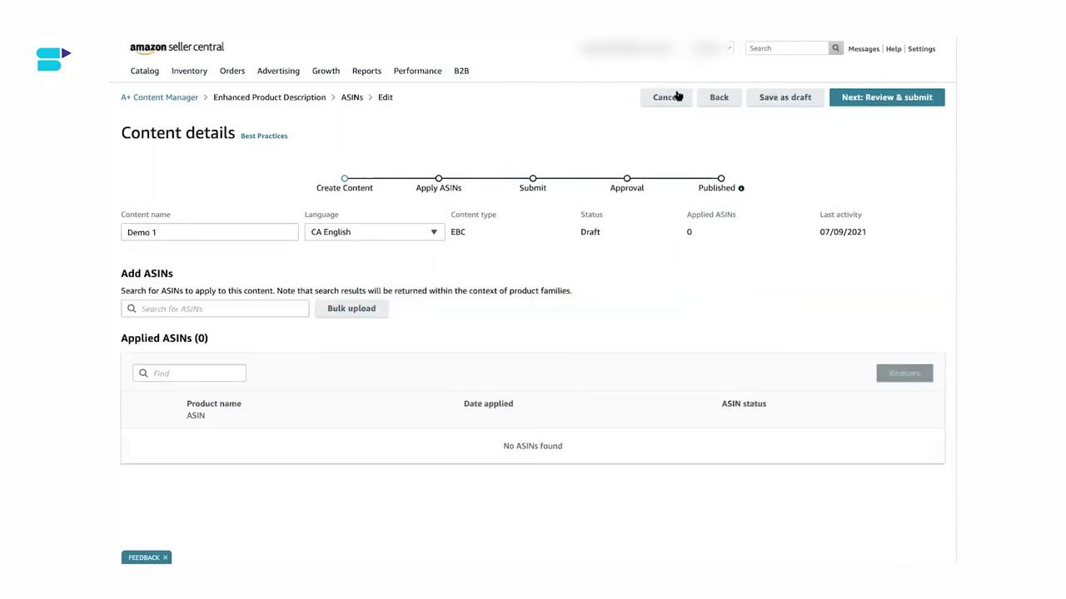